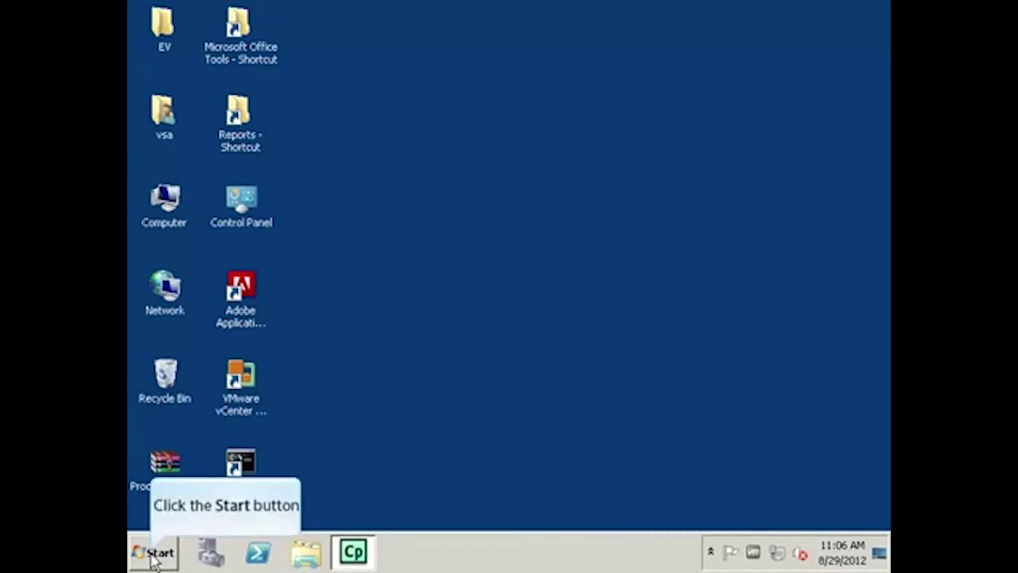
Launch the Enterprise Vault Administration Console from the Start menu's Enterprise Vault program folder
click(155, 557)
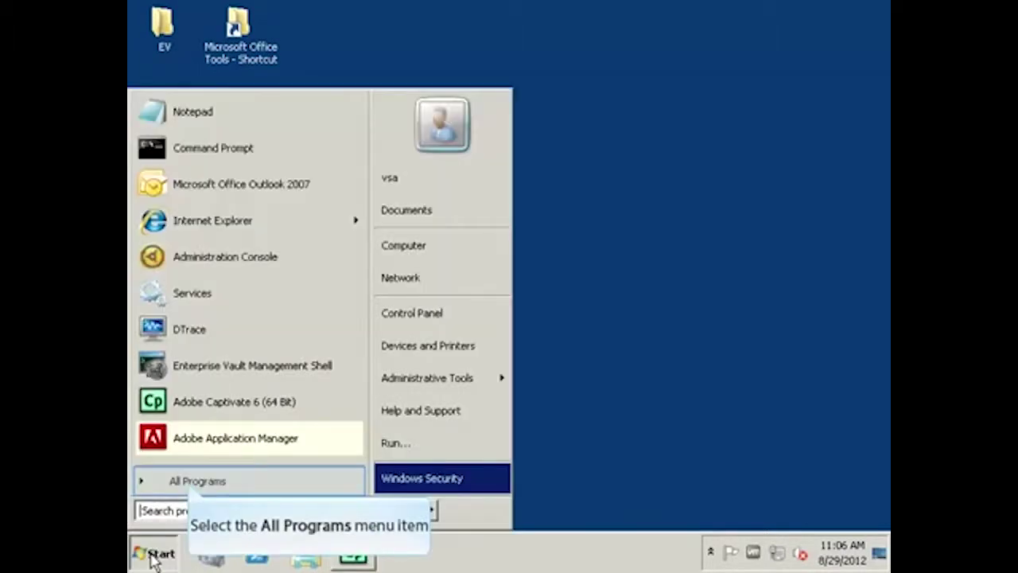
click(191, 484)
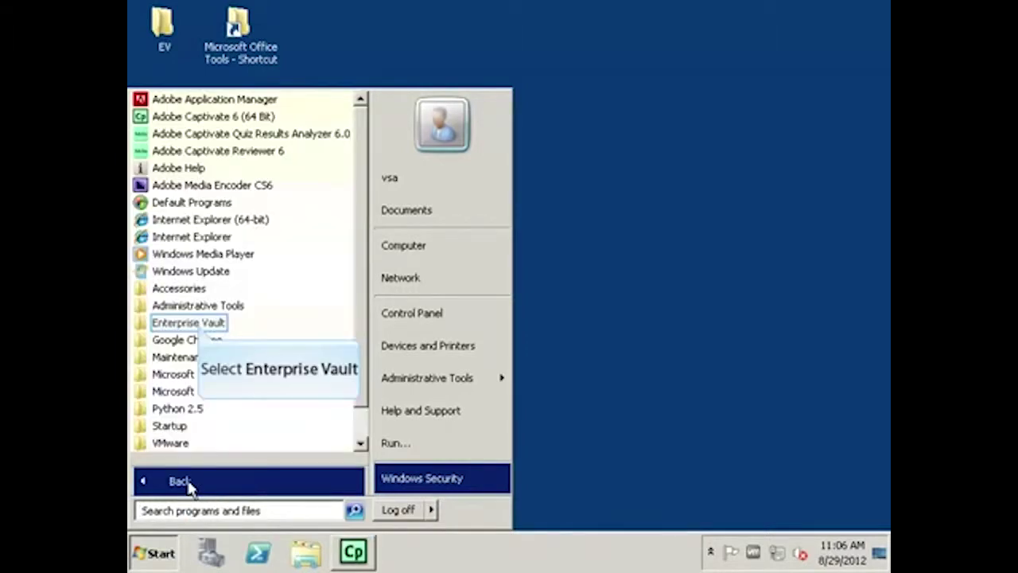
click(198, 326)
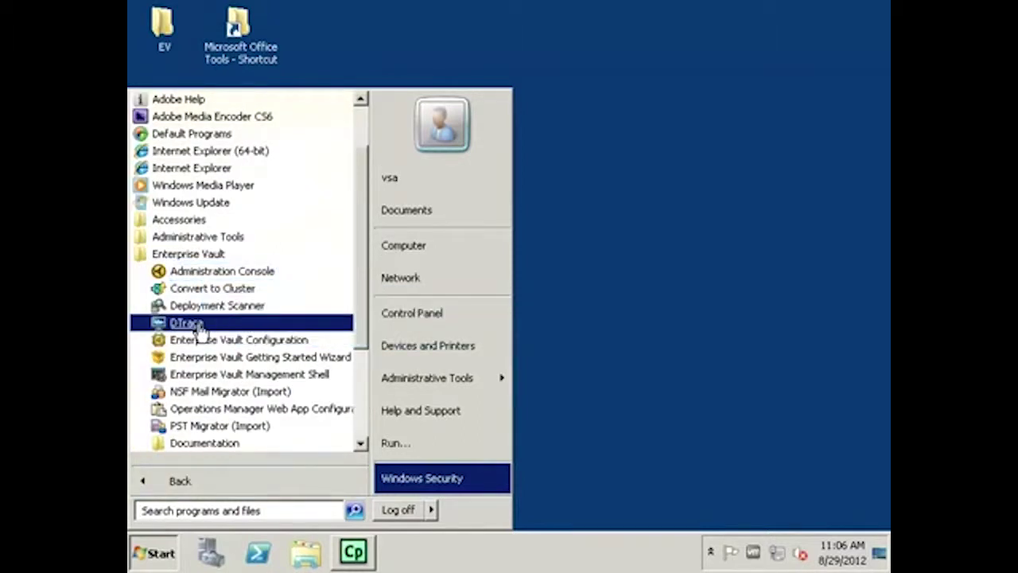
click(204, 275)
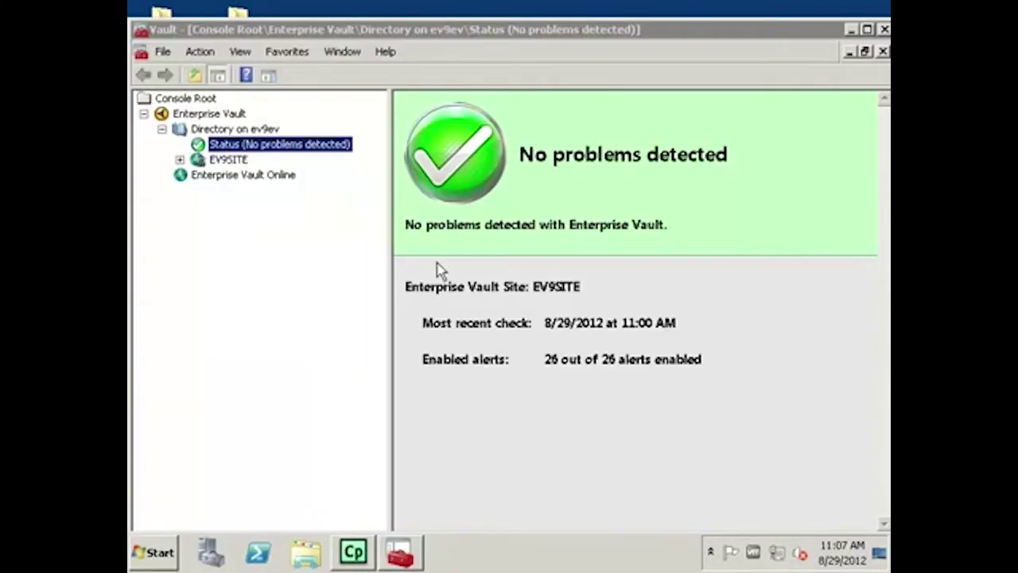
Maximize the console and set backup mode on all Vault Stores of EV9SITE, accepting the confirmation
click(866, 30)
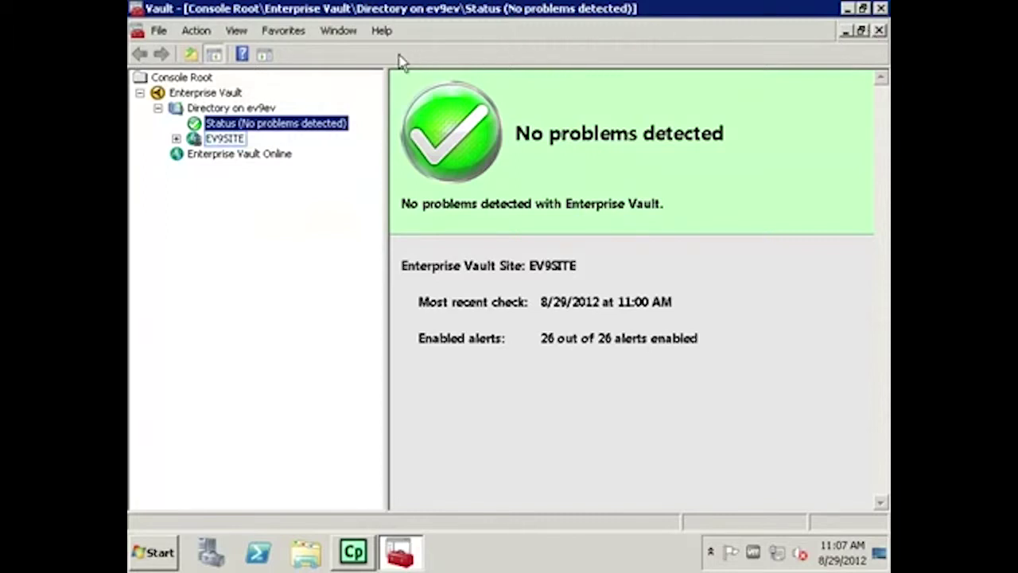
right_click(228, 140)
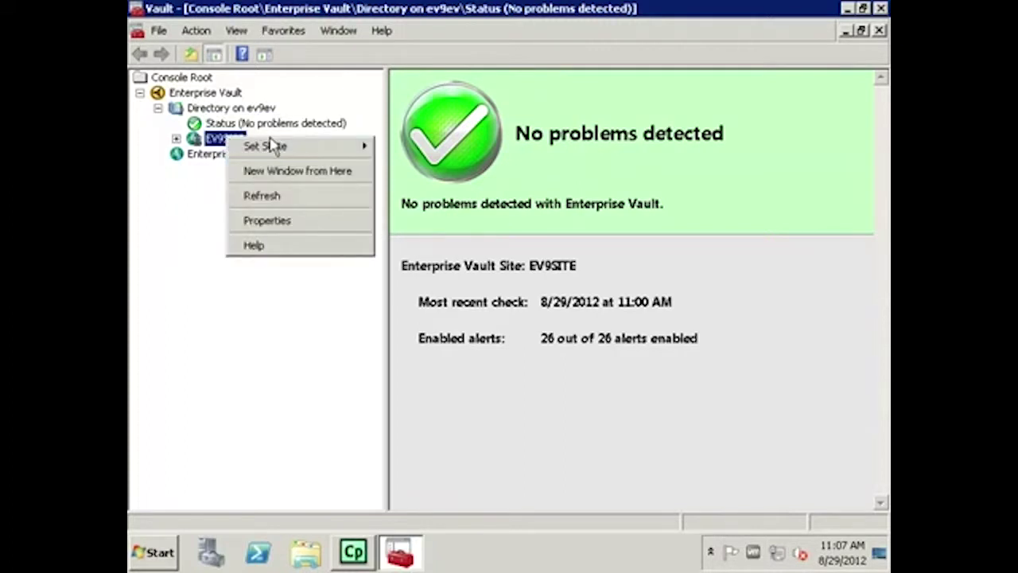
mouse_move(298, 151)
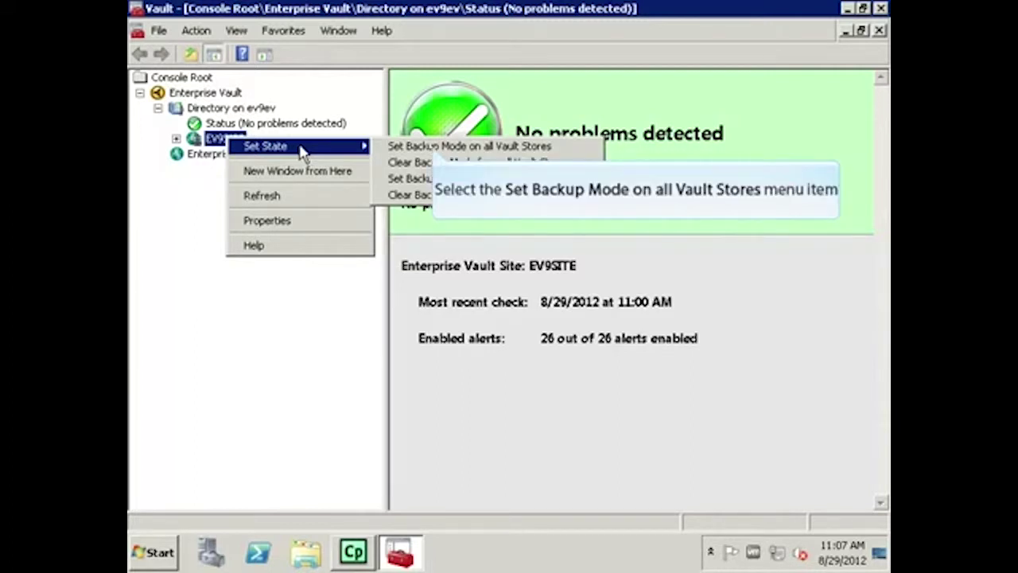
click(436, 149)
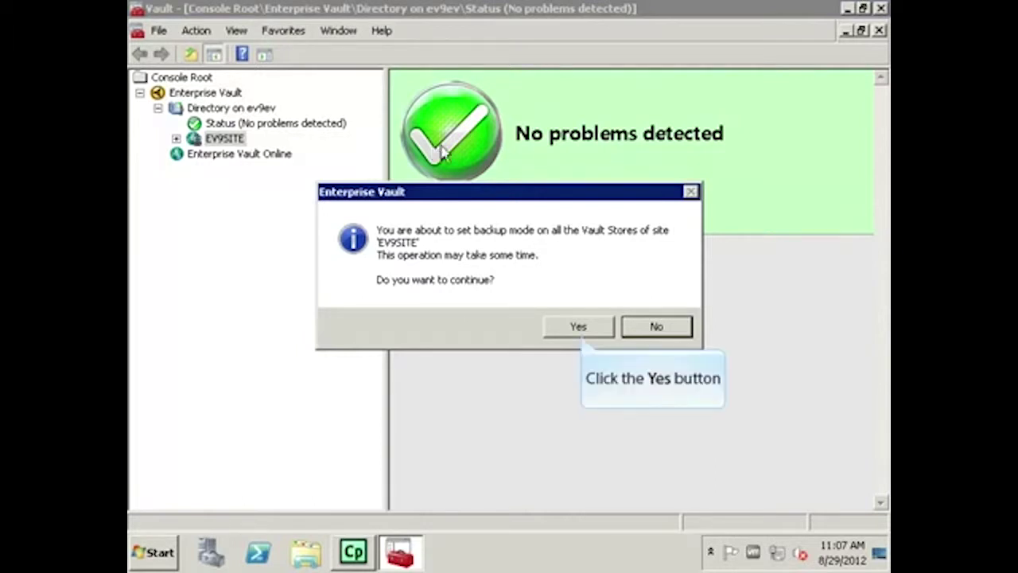
click(580, 327)
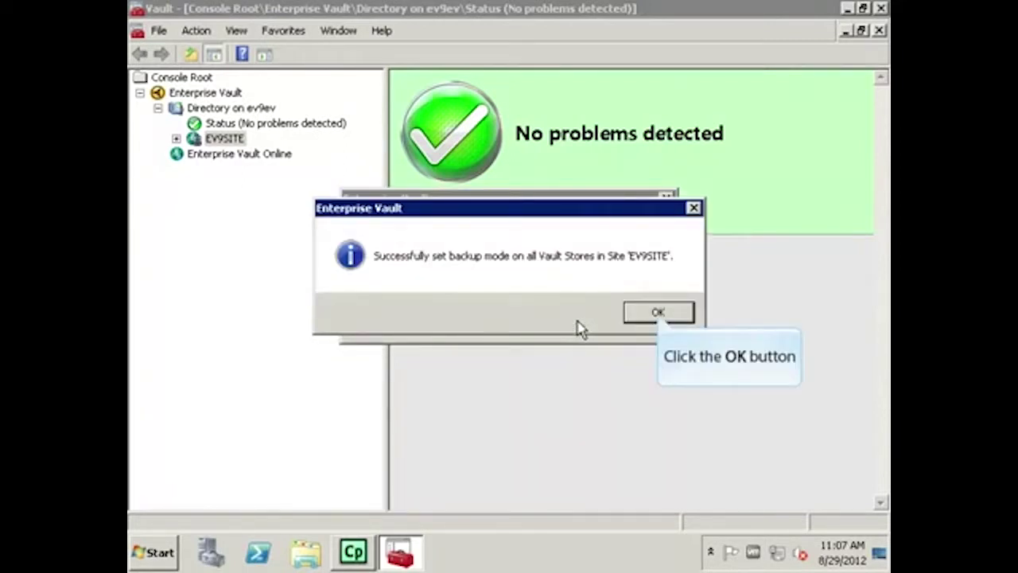
click(658, 313)
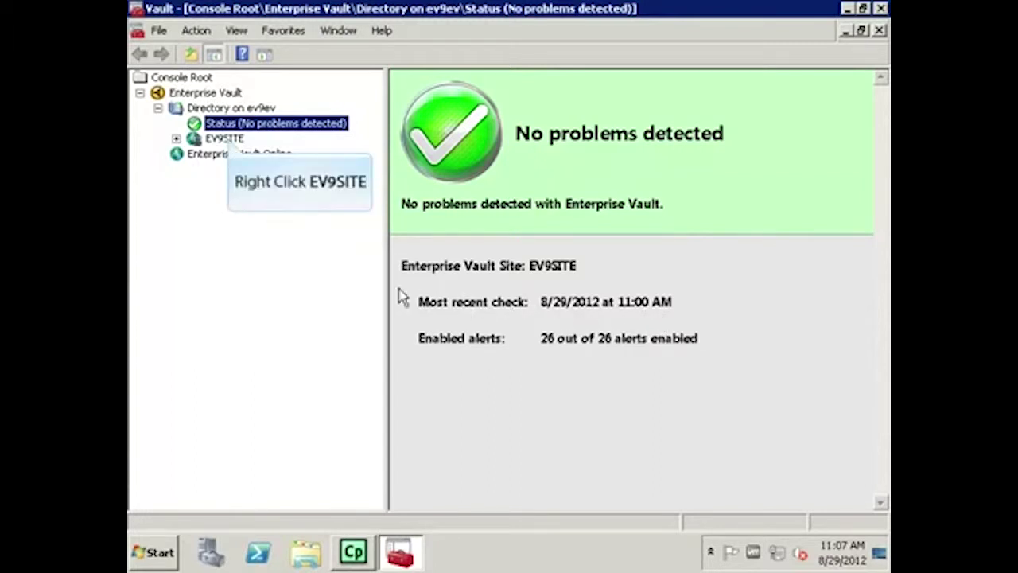
Set backup mode on all EV9SITE index locations via Set State, confirming and dismissing the success message
right_click(229, 140)
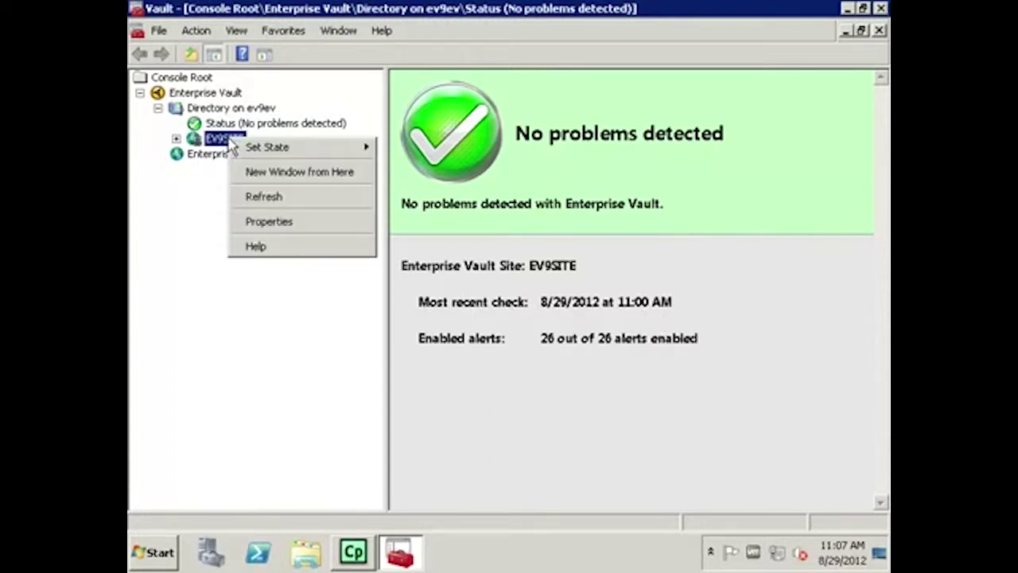
mouse_move(284, 151)
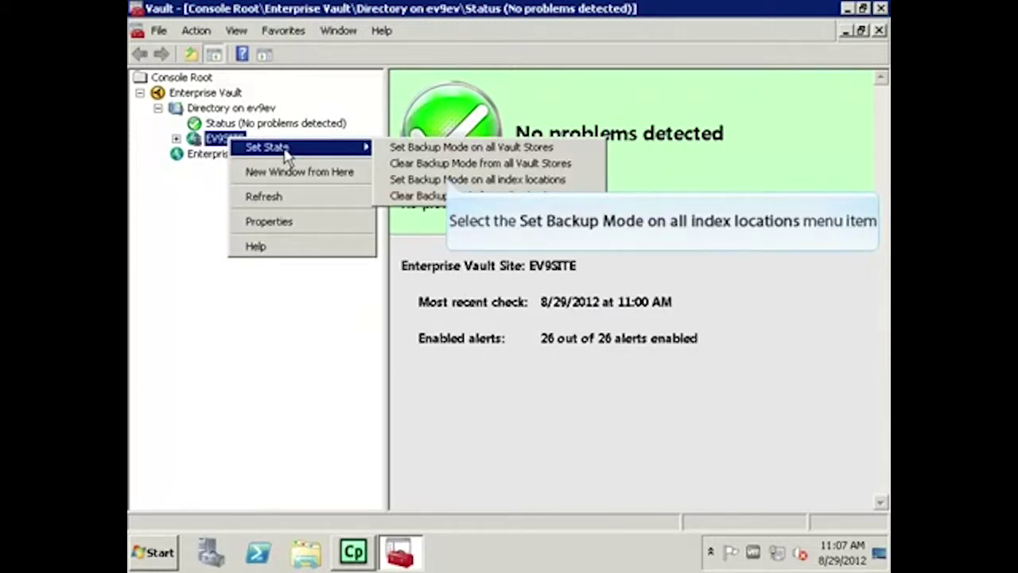
click(448, 181)
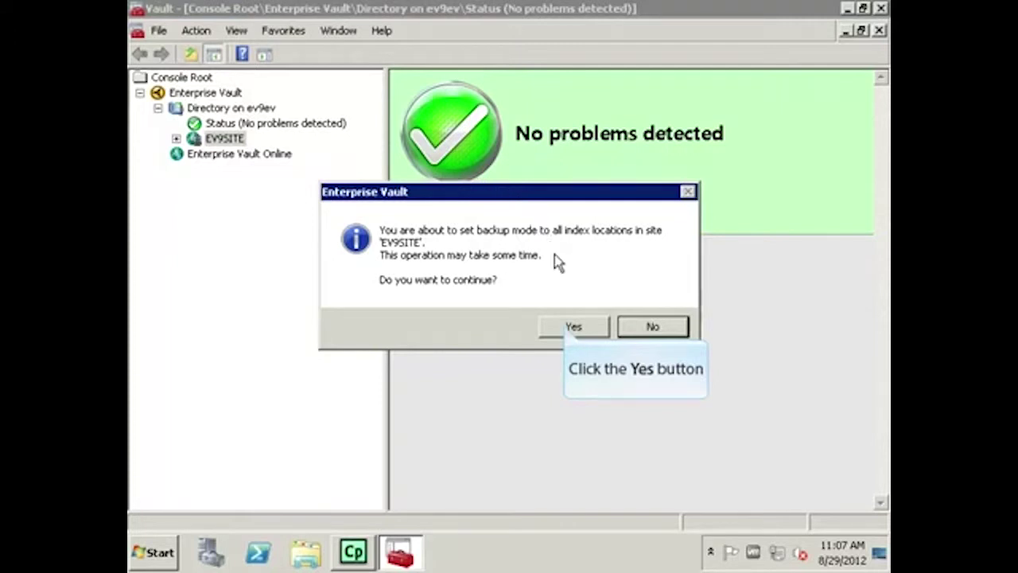
click(569, 329)
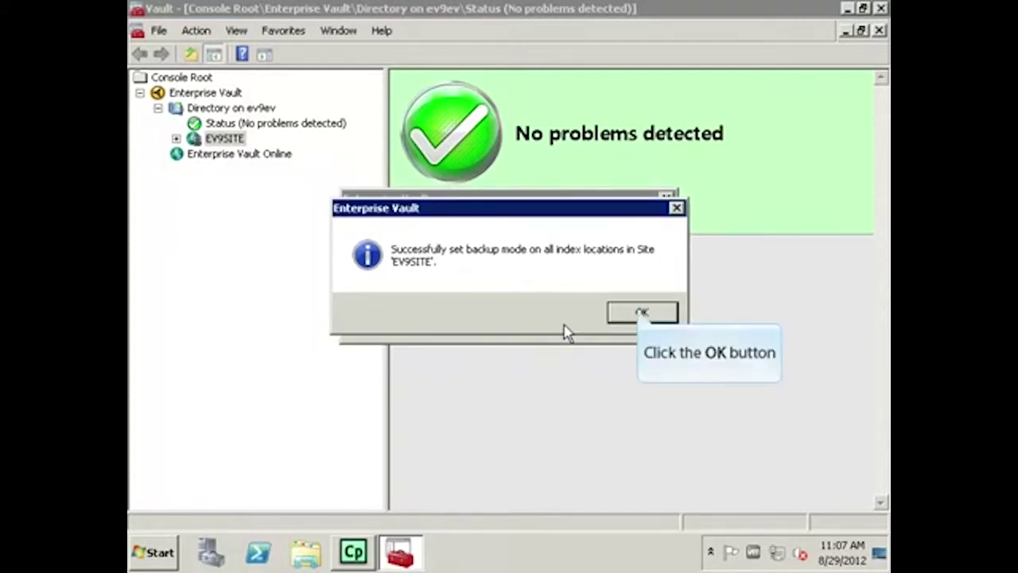
click(641, 314)
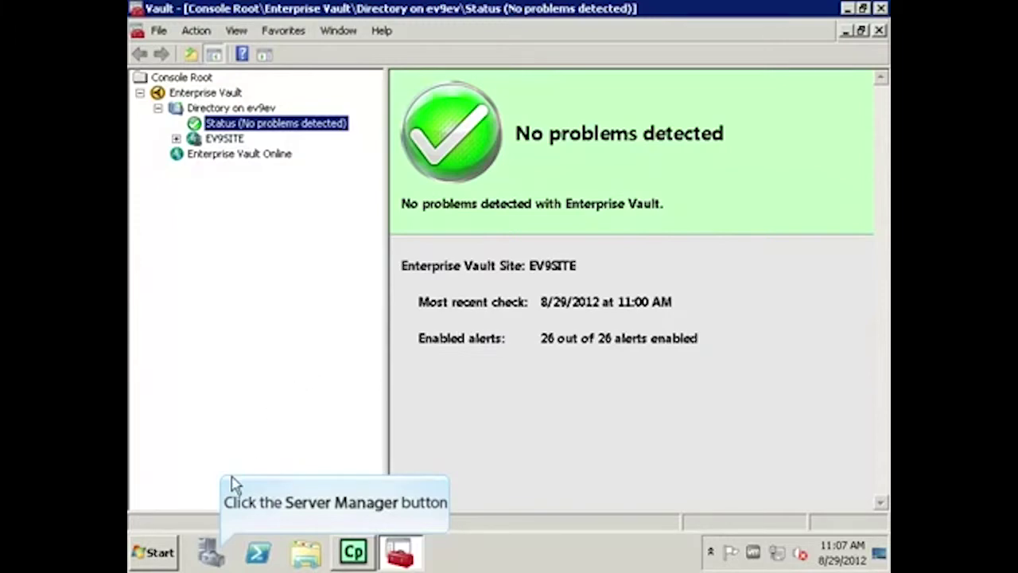
In Server Manager, show the Symantec Enterprise Vault log under Event Viewer's Applications and Services Logs
click(210, 553)
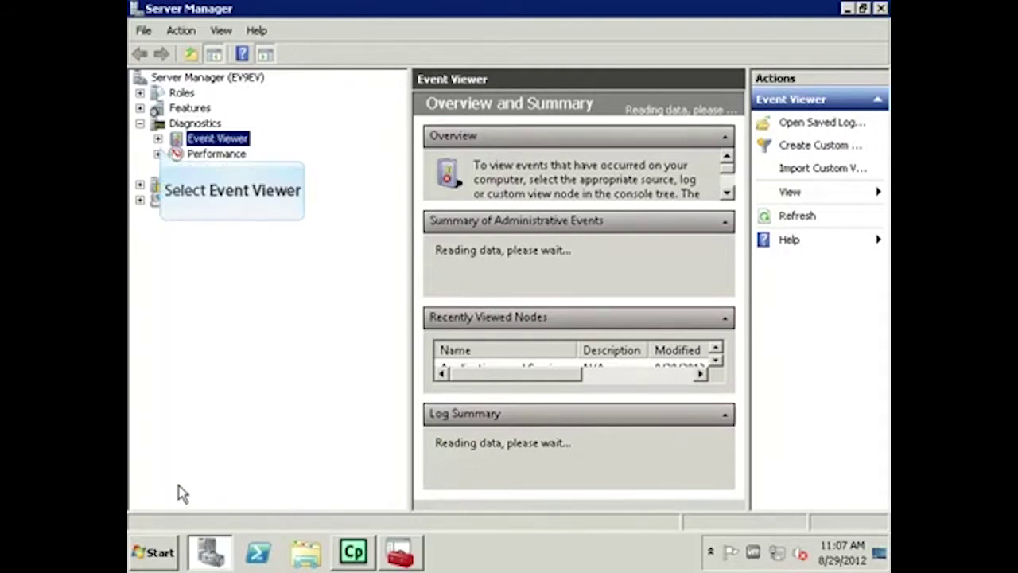
click(158, 139)
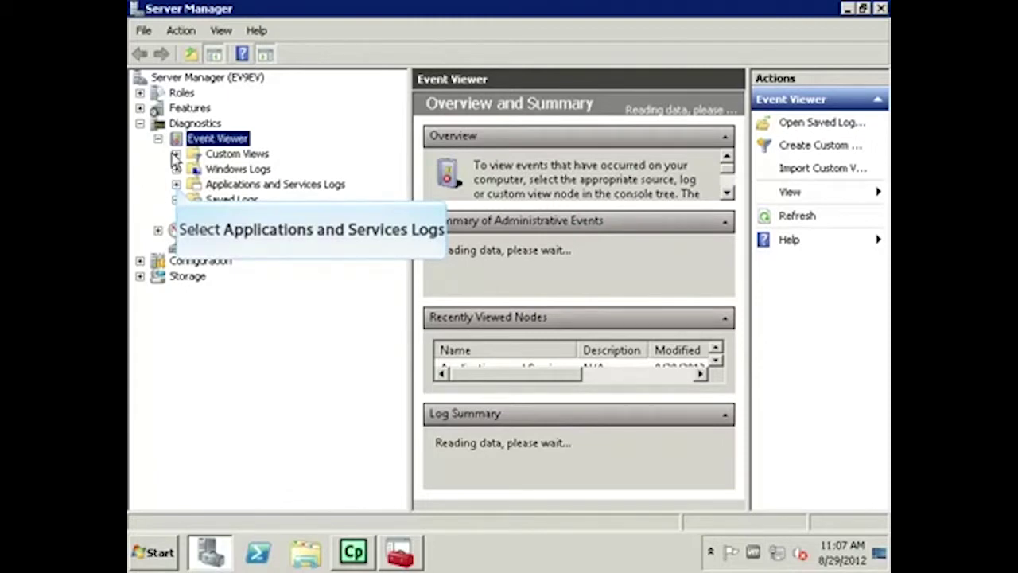
click(176, 185)
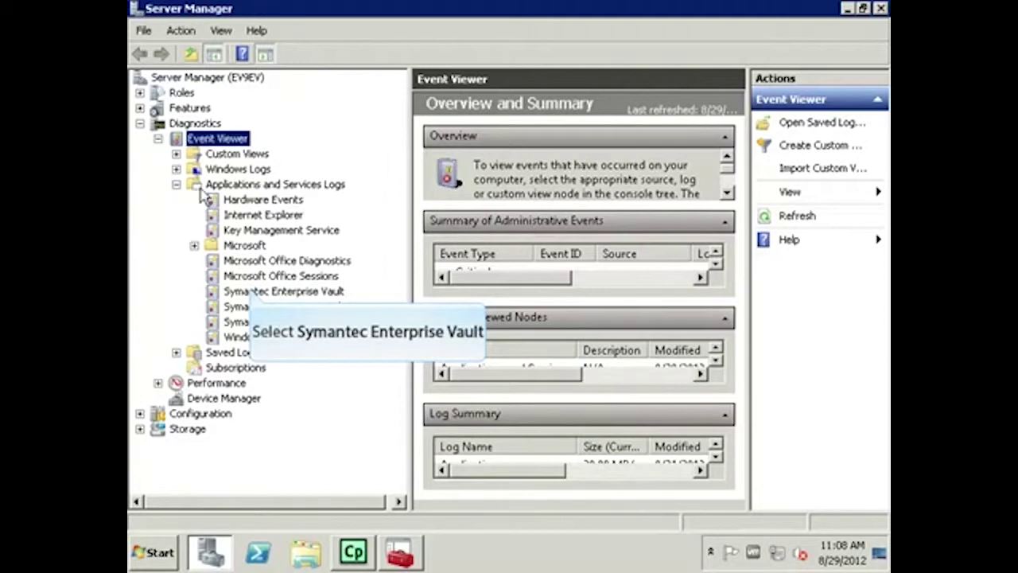
click(253, 292)
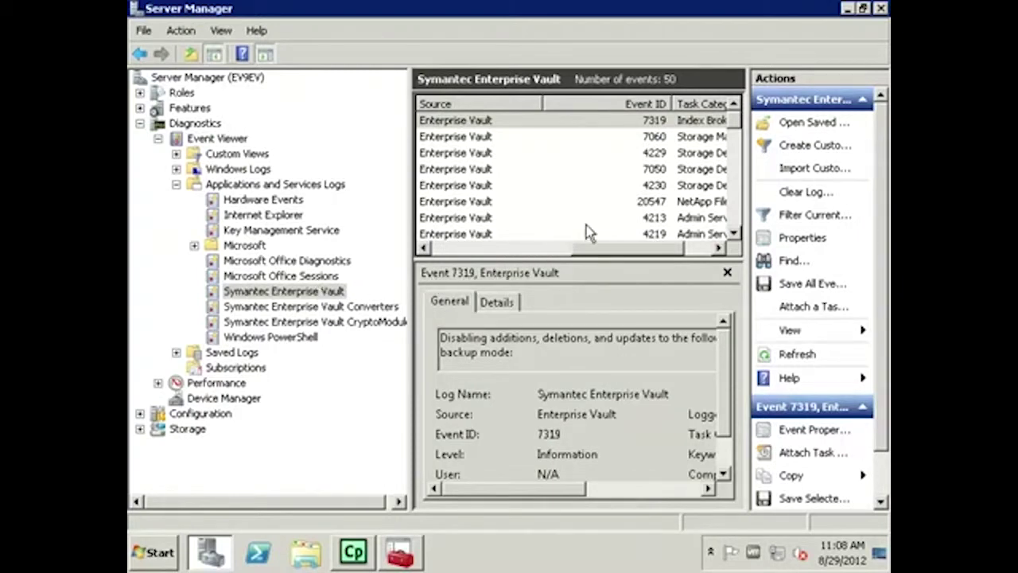
double_click(640, 137)
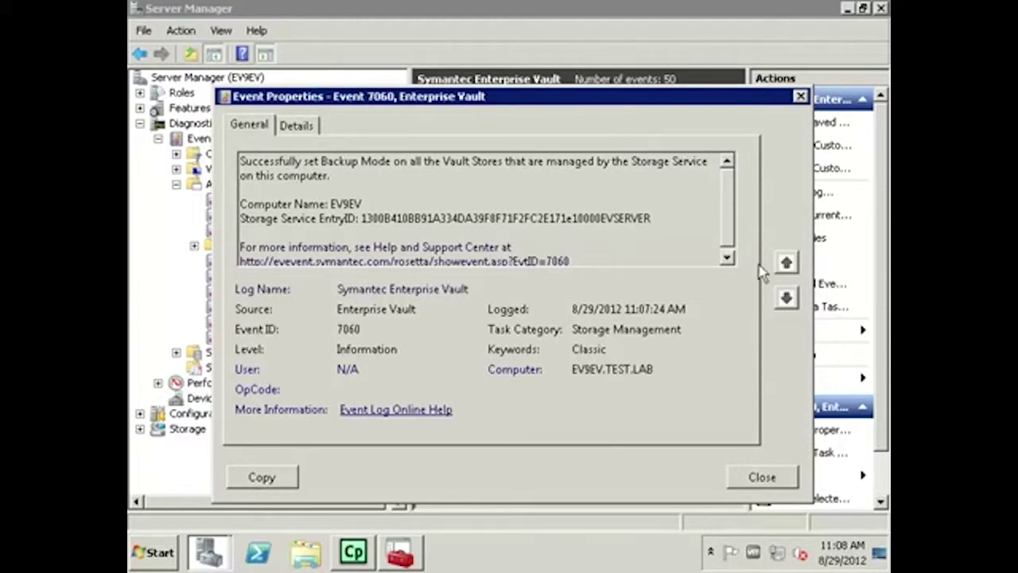
click(762, 477)
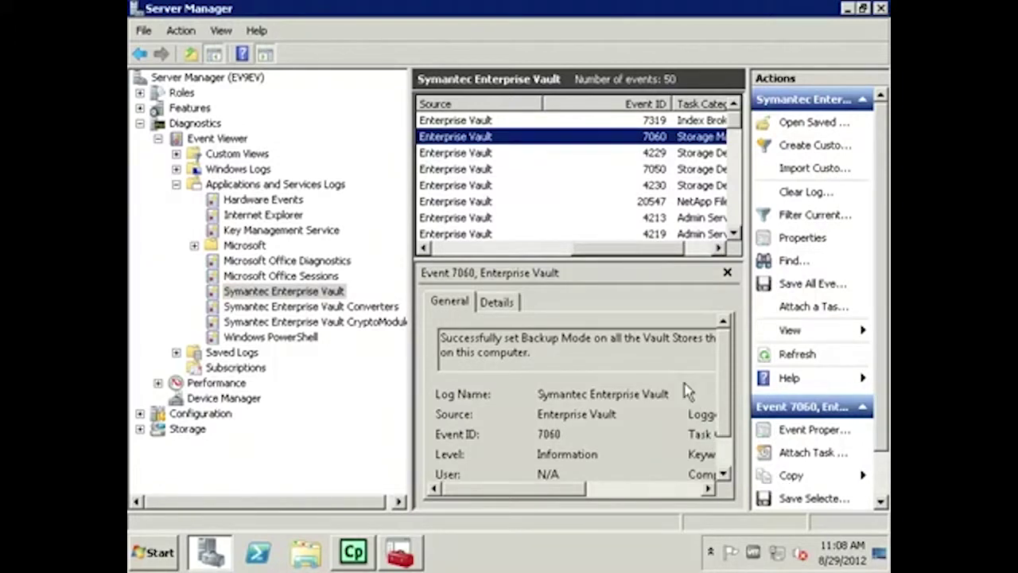
double_click(655, 121)
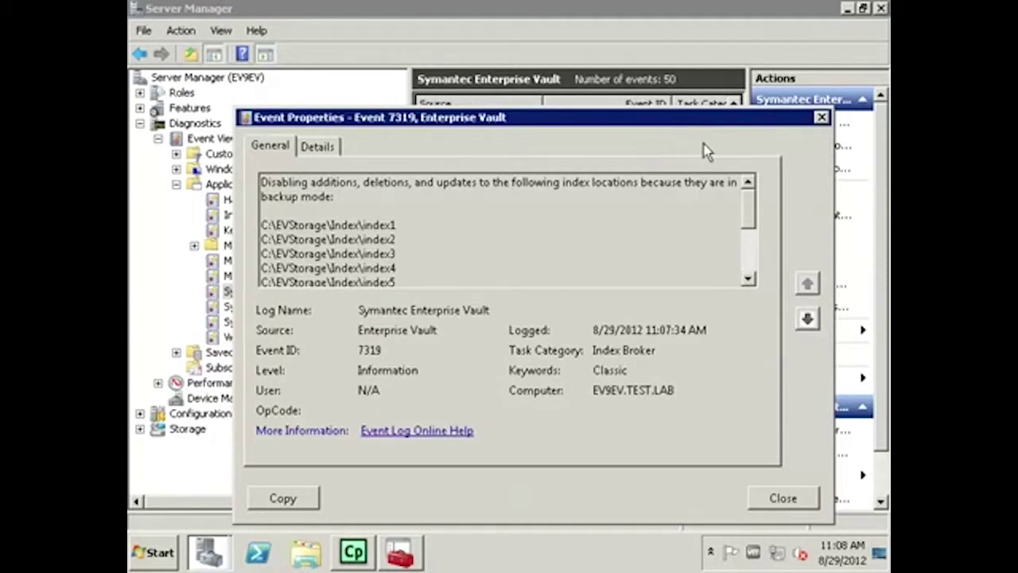
click(775, 498)
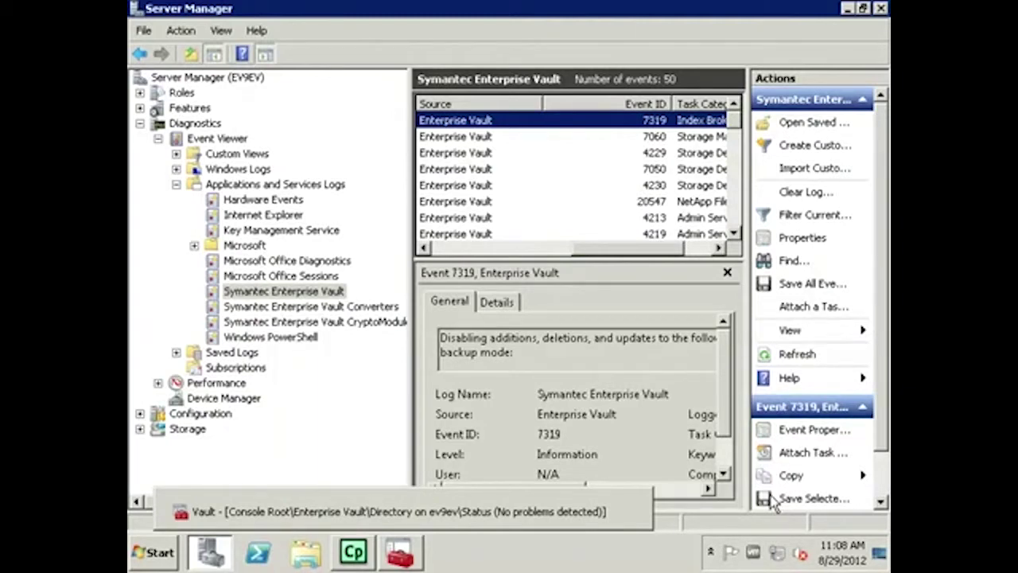
click(400, 554)
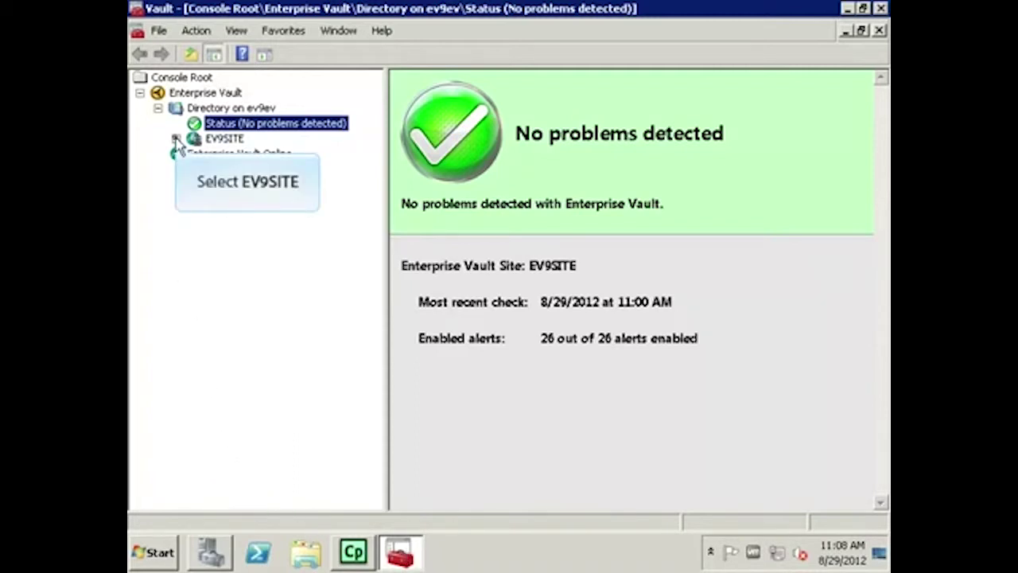
Expand EV9SITE in the console tree to reveal Targets, Policies and Enterprise Vault Servers
click(175, 139)
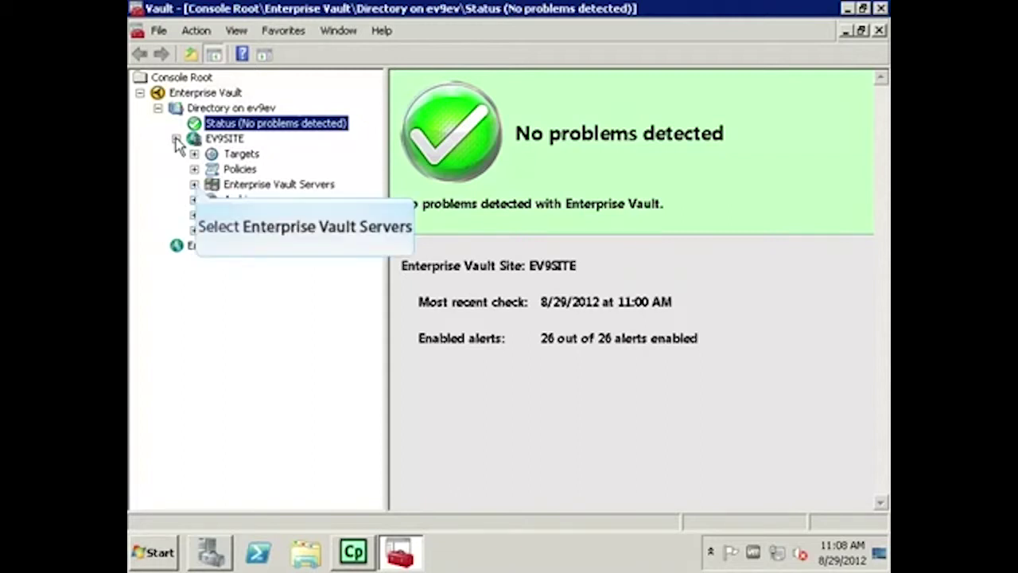
List the services on EVSERVER.TEST.LAB to check Indexing, Shopping, Storage and Task Controller are Running
click(194, 183)
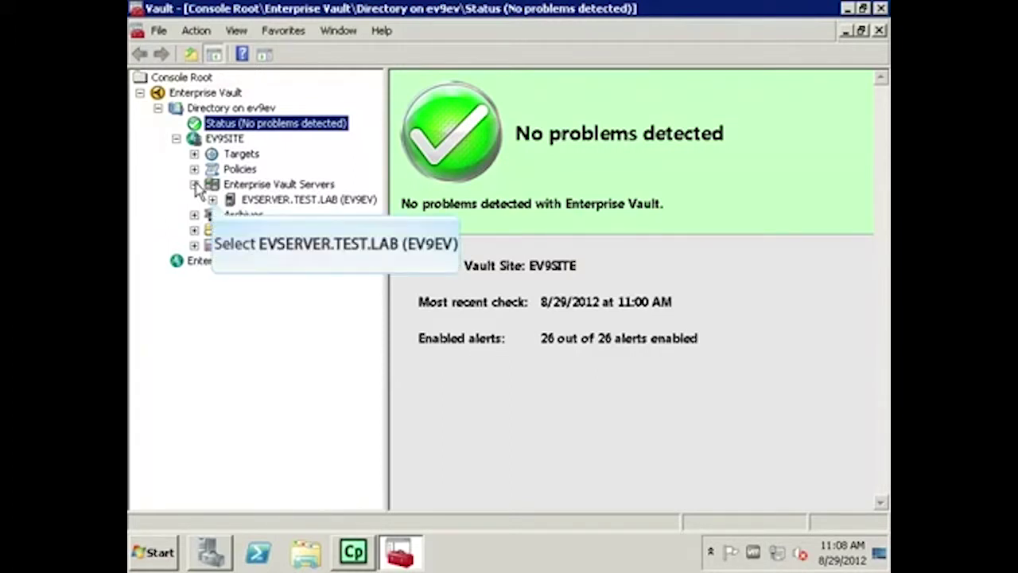
click(212, 200)
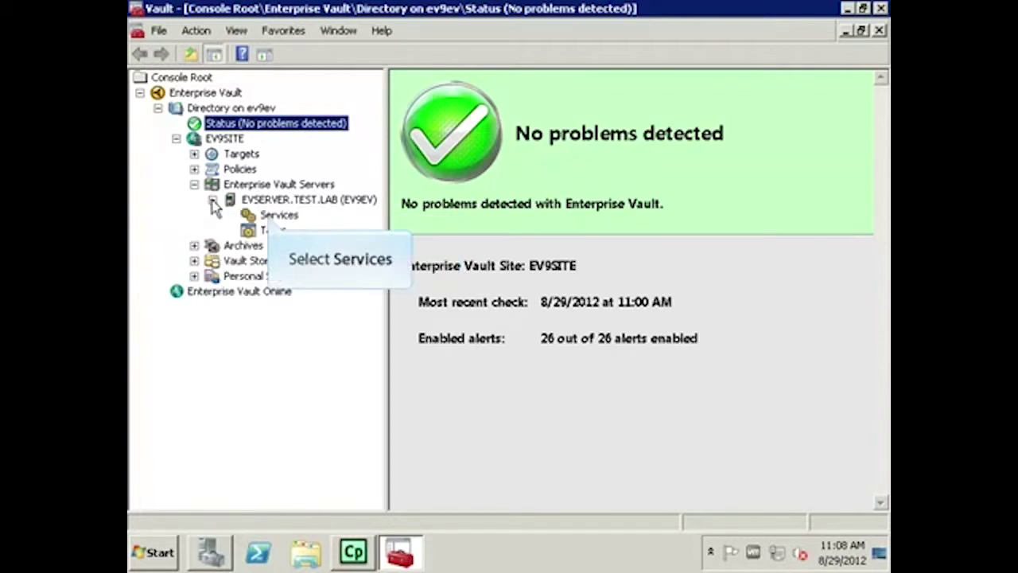
click(271, 218)
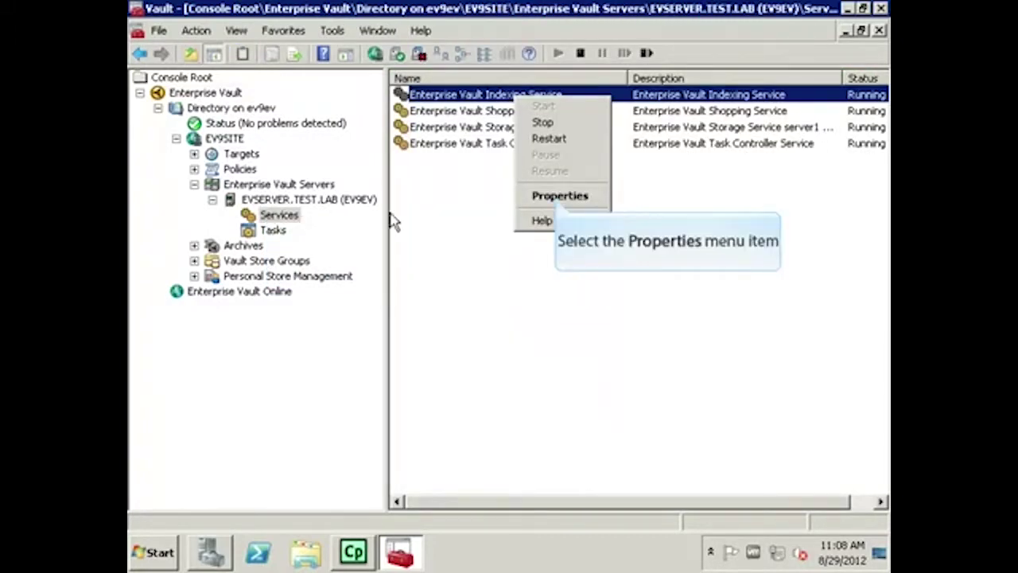
click(559, 197)
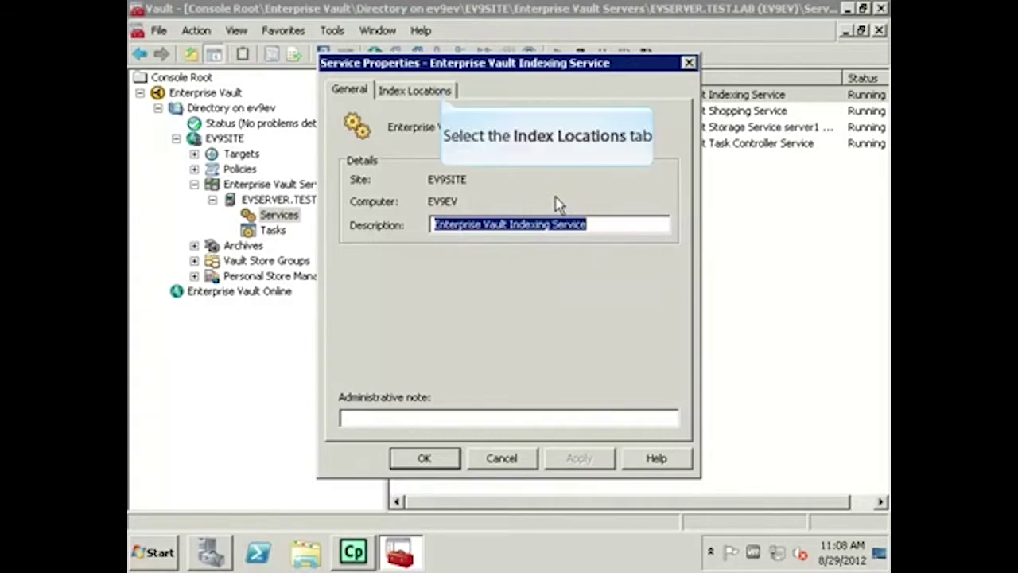
click(442, 94)
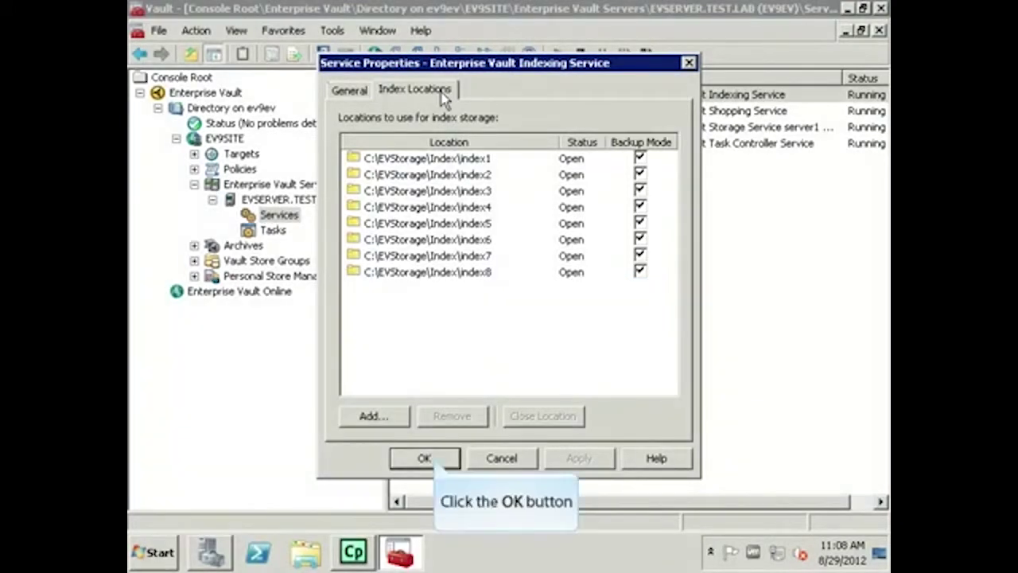
click(427, 459)
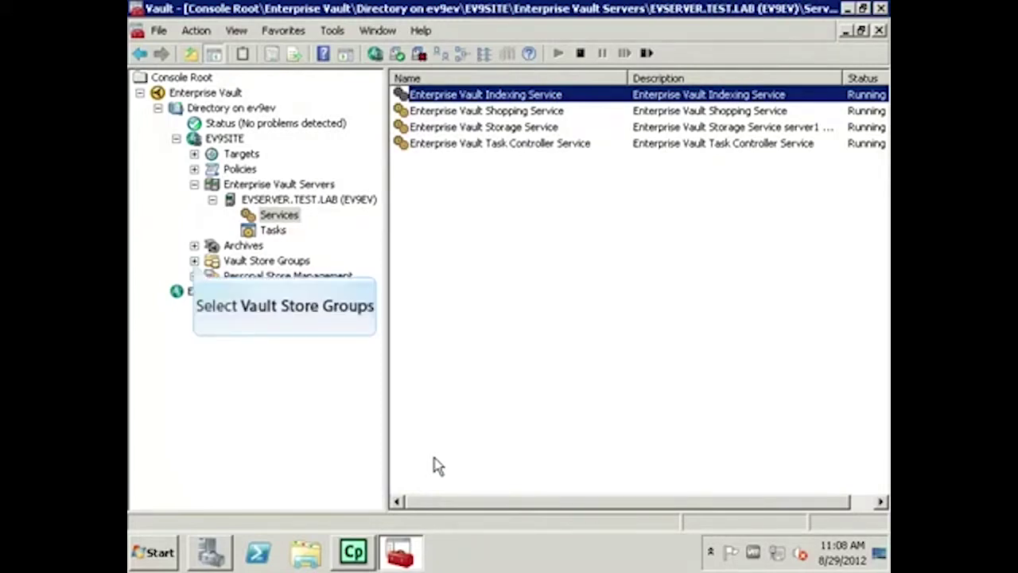
Verify Express Vault Store in Express Vault Store Group is Available with Backup Mode Yes
click(194, 260)
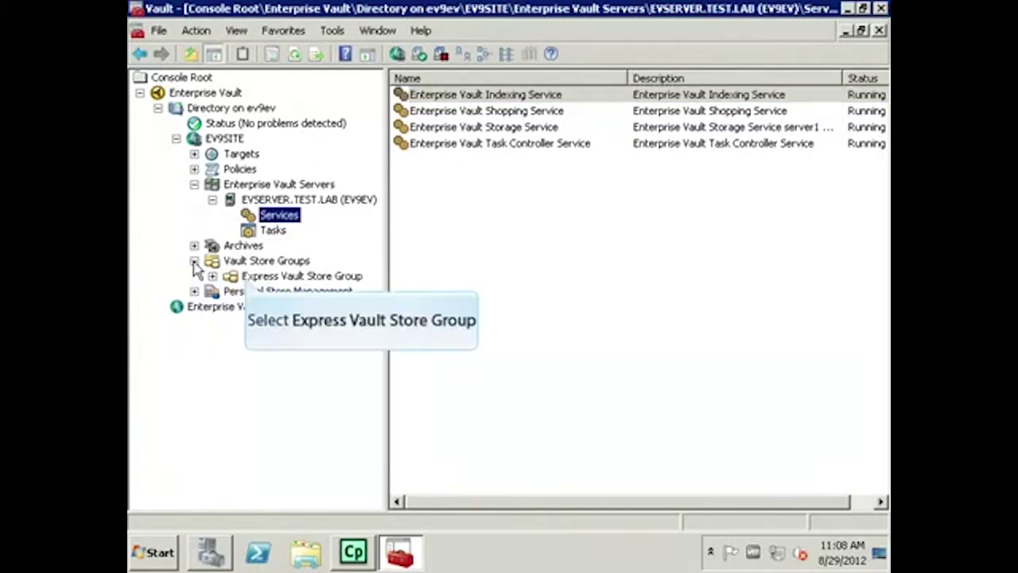
click(248, 281)
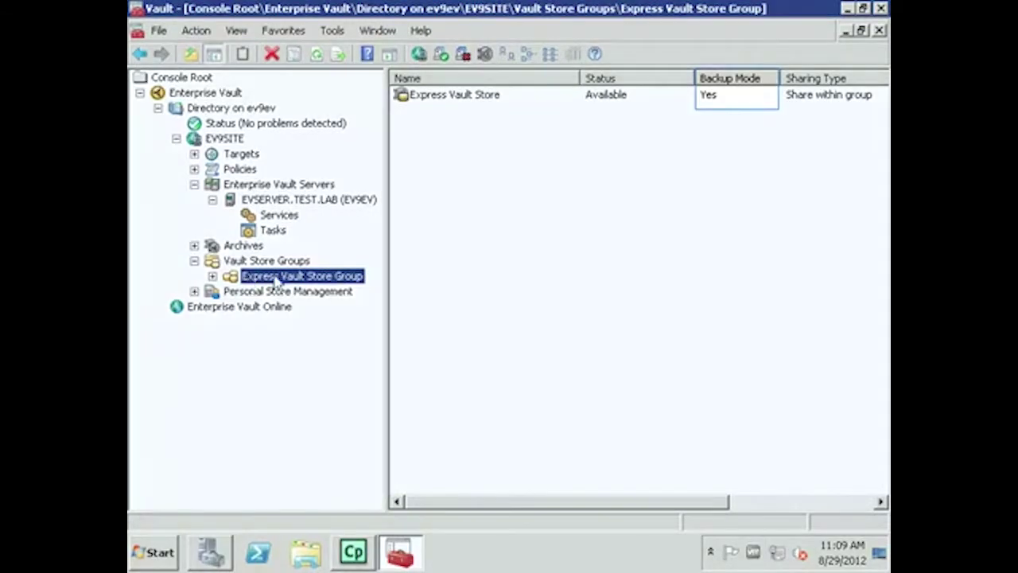
click(714, 96)
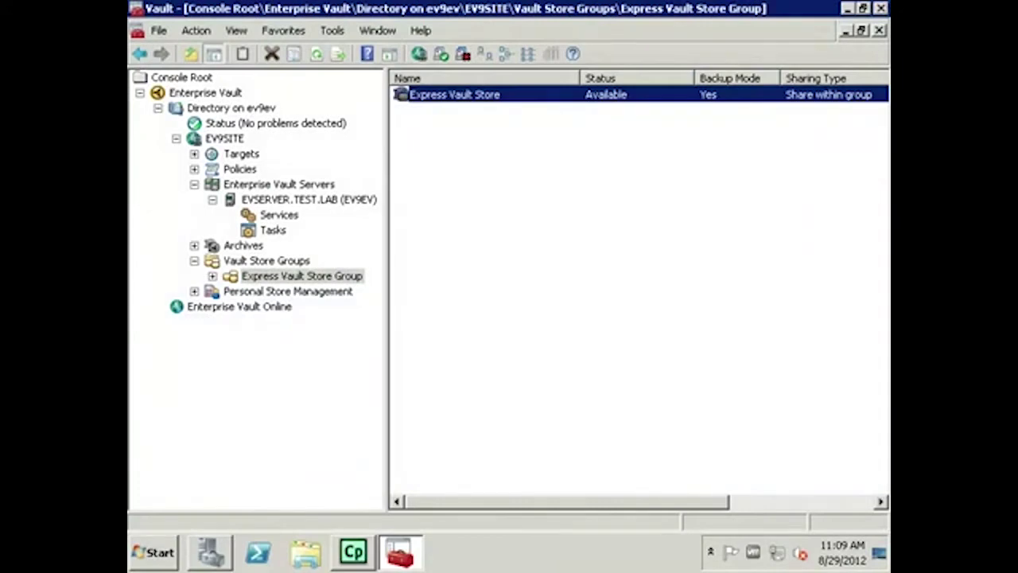
key(shift+F10)
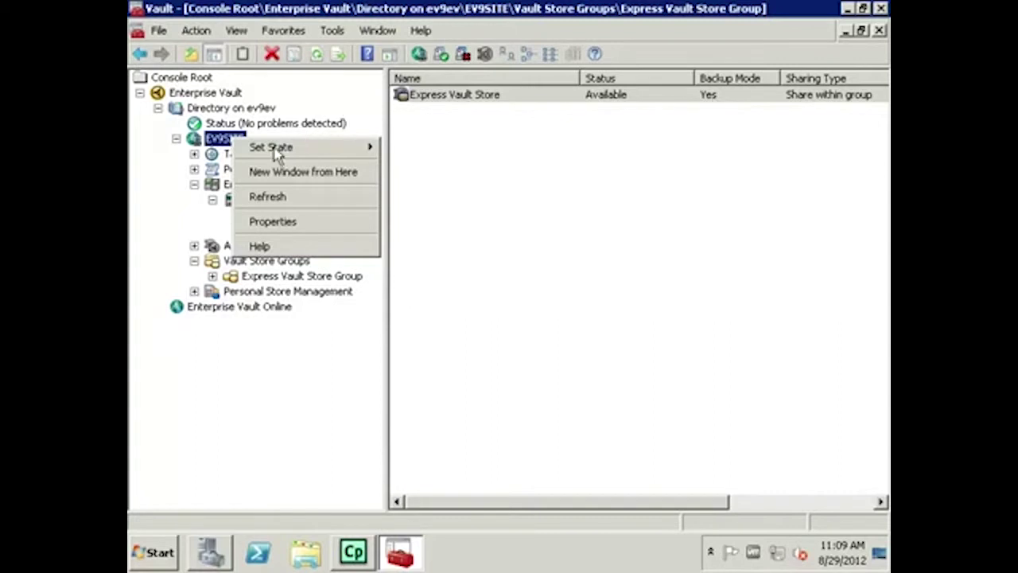
Clear backup mode from all EV9SITE index locations via Set State, confirming Yes and OK
mouse_move(277, 152)
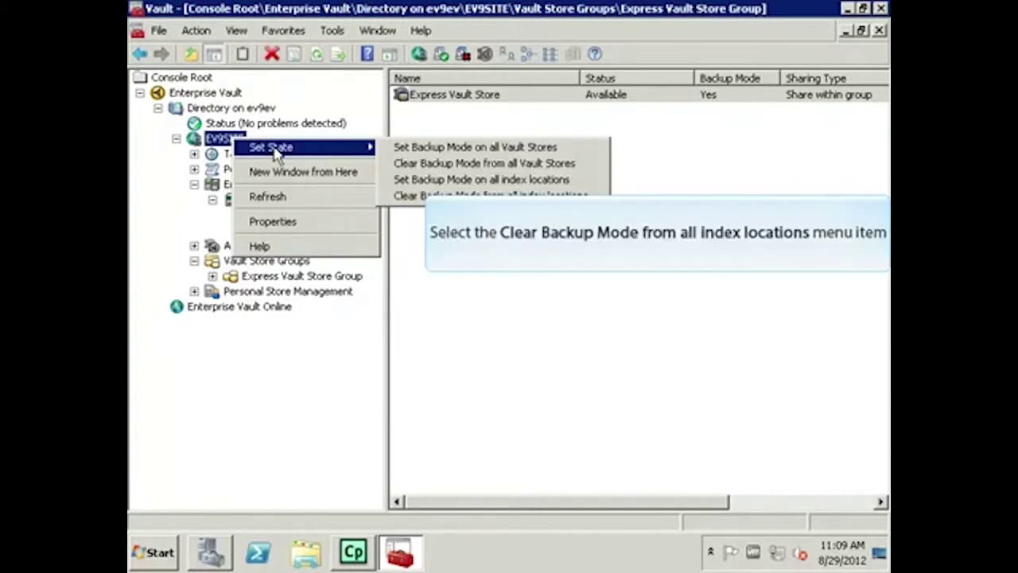
click(465, 196)
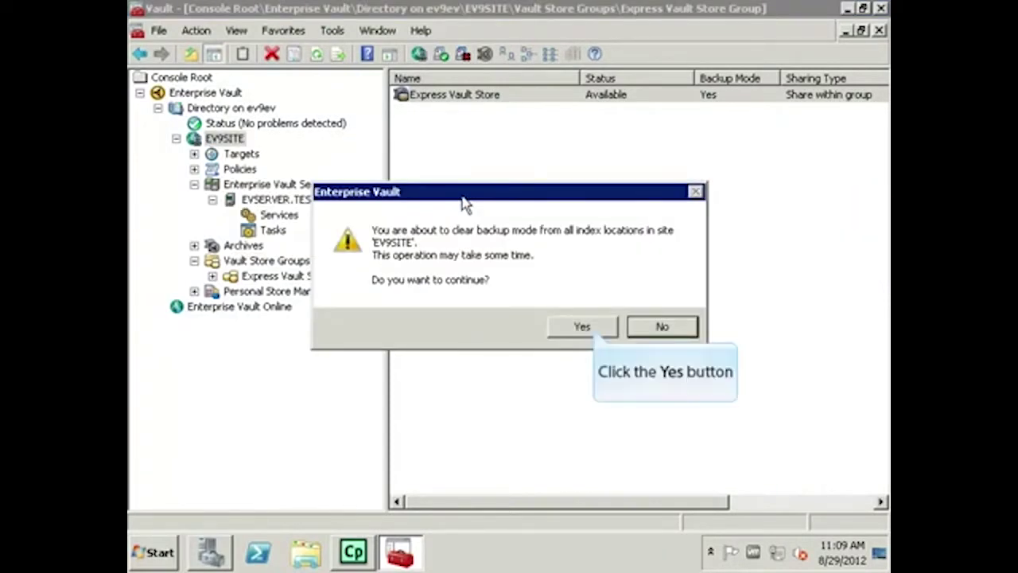
click(594, 327)
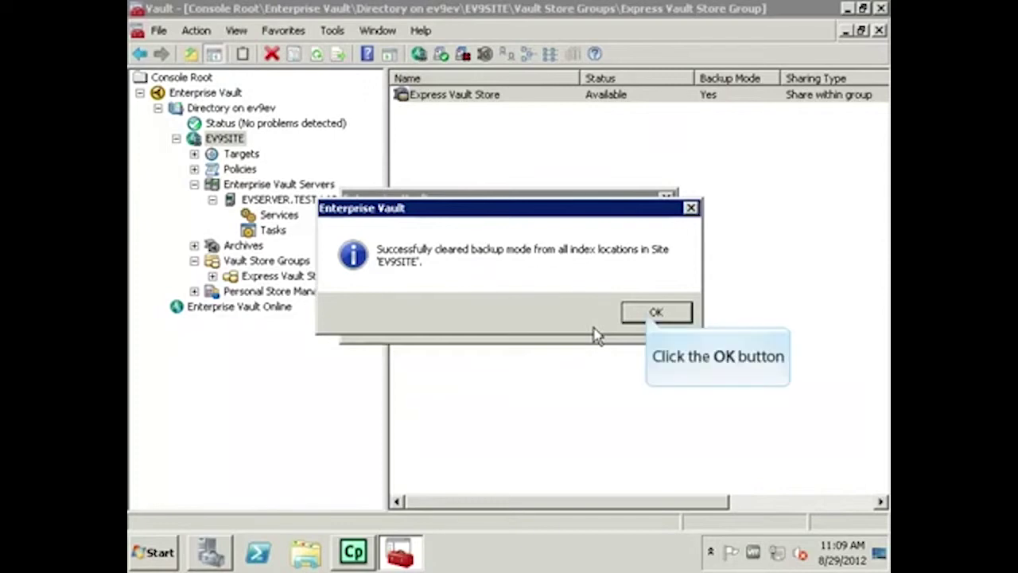
click(650, 312)
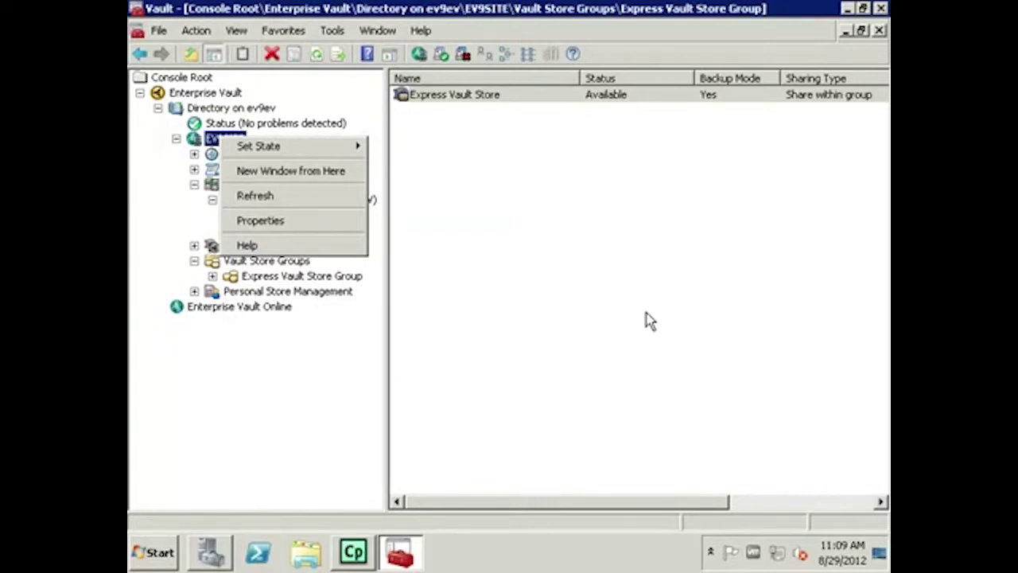
Clear backup mode from all EV9SITE Vault Stores via Set State, confirming Yes and OK
mouse_move(282, 155)
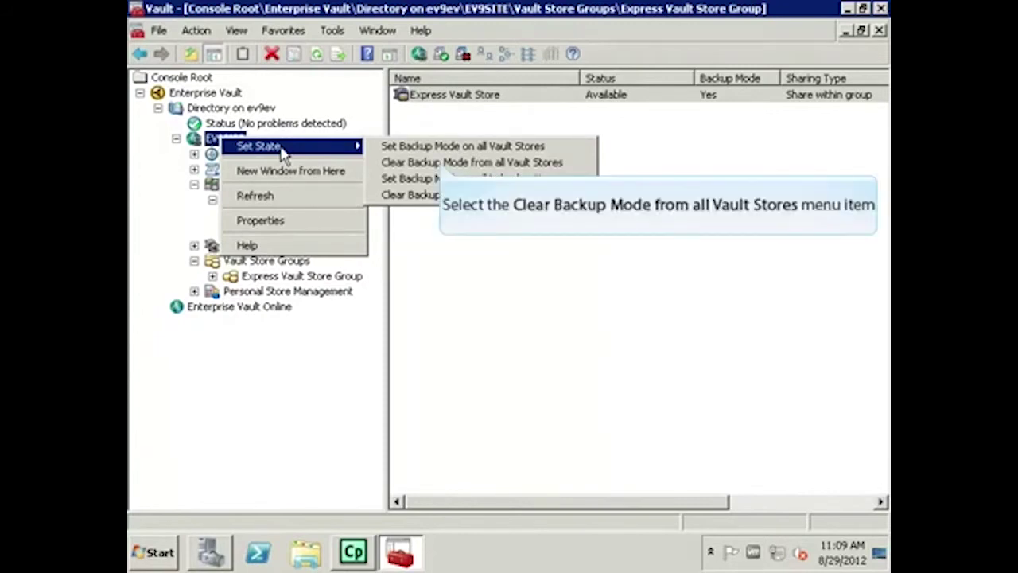
click(442, 163)
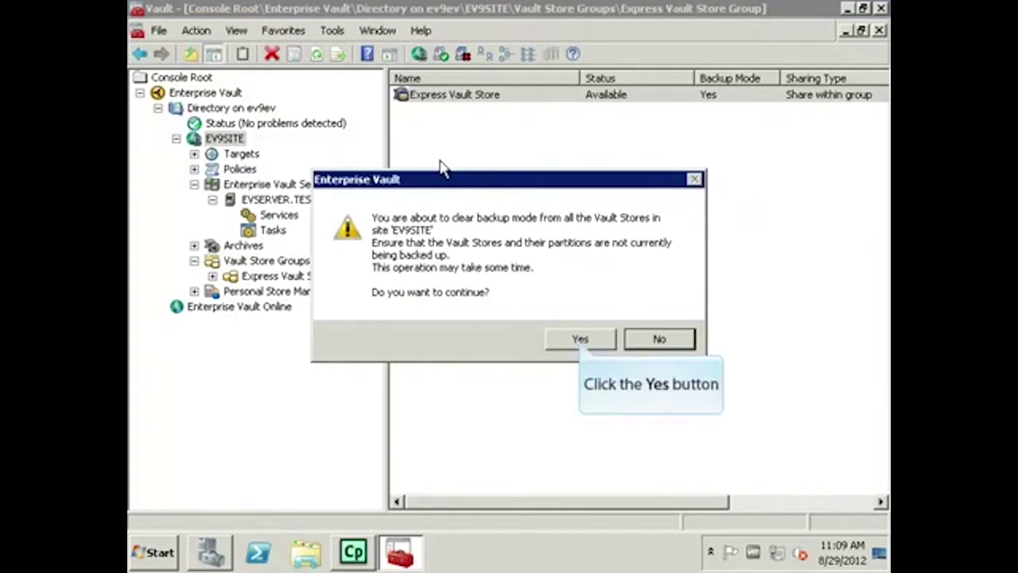
click(580, 342)
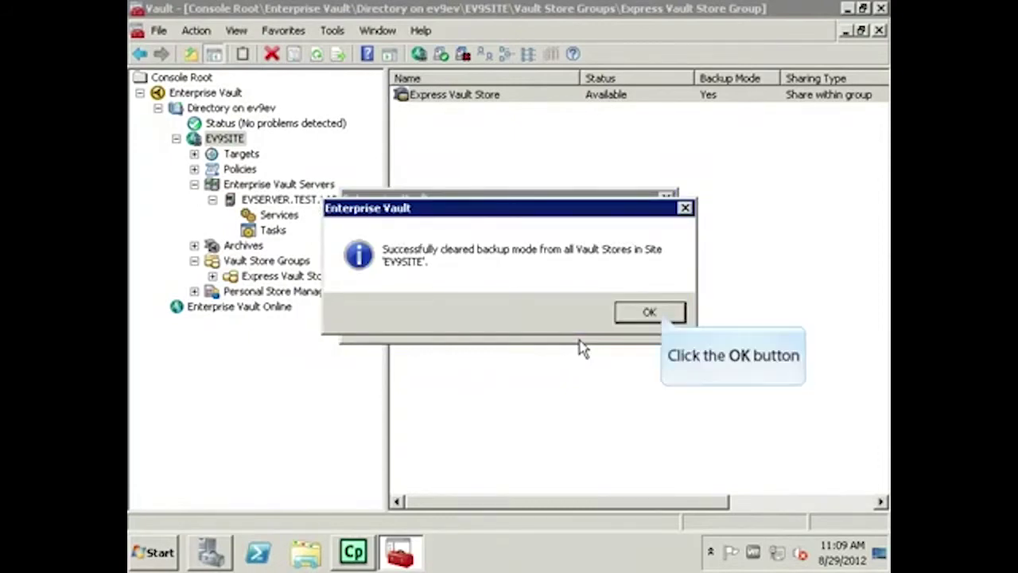
click(665, 318)
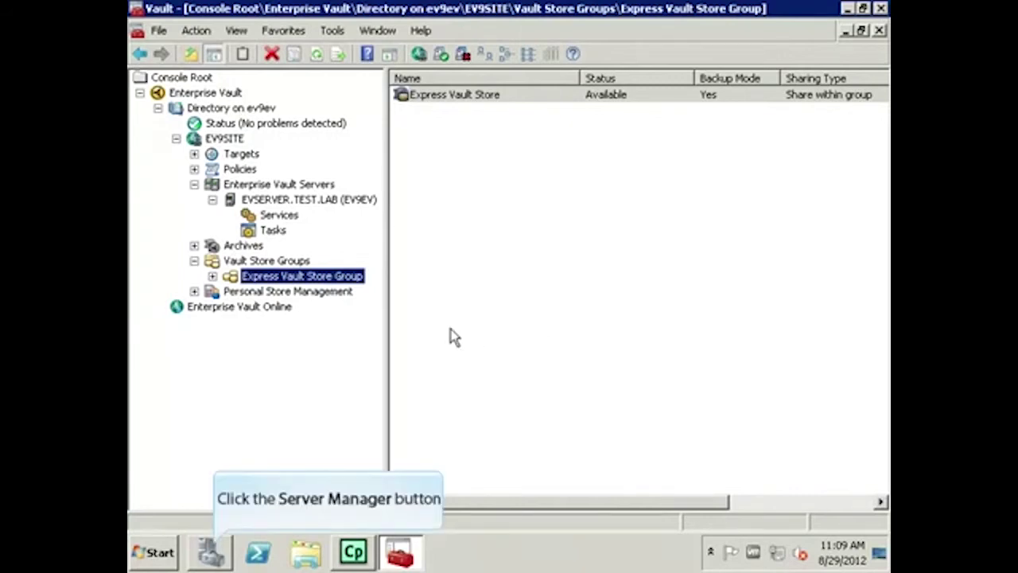
Refresh the Enterprise Vault log in Server Manager and inspect the details of events 7320 and 7081
click(211, 551)
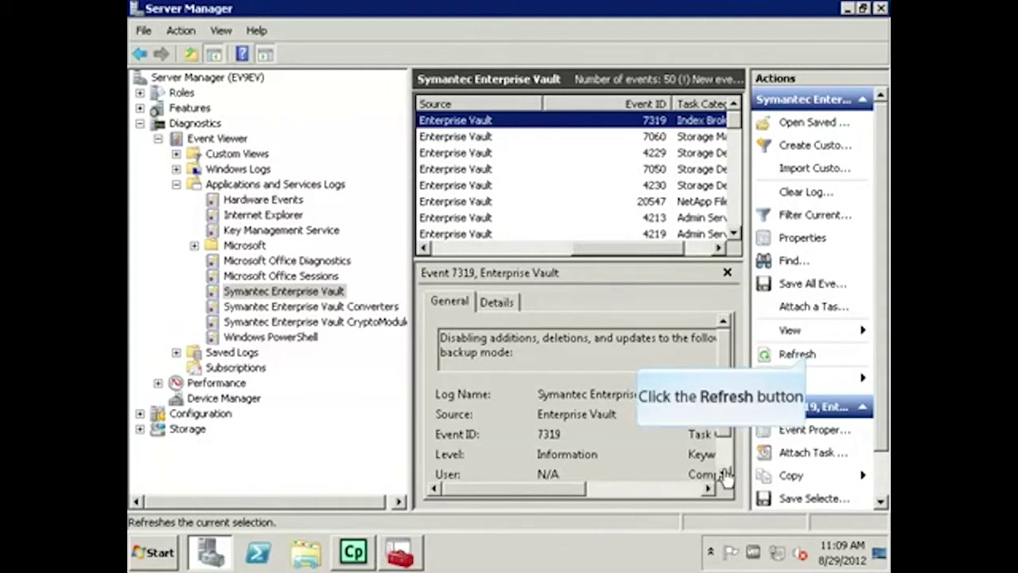
click(807, 355)
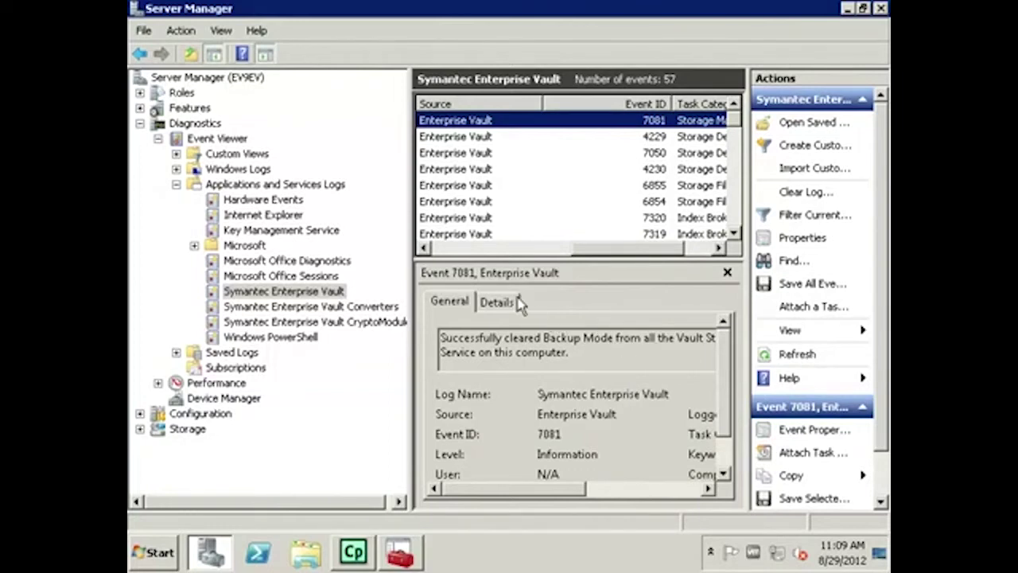
double_click(476, 218)
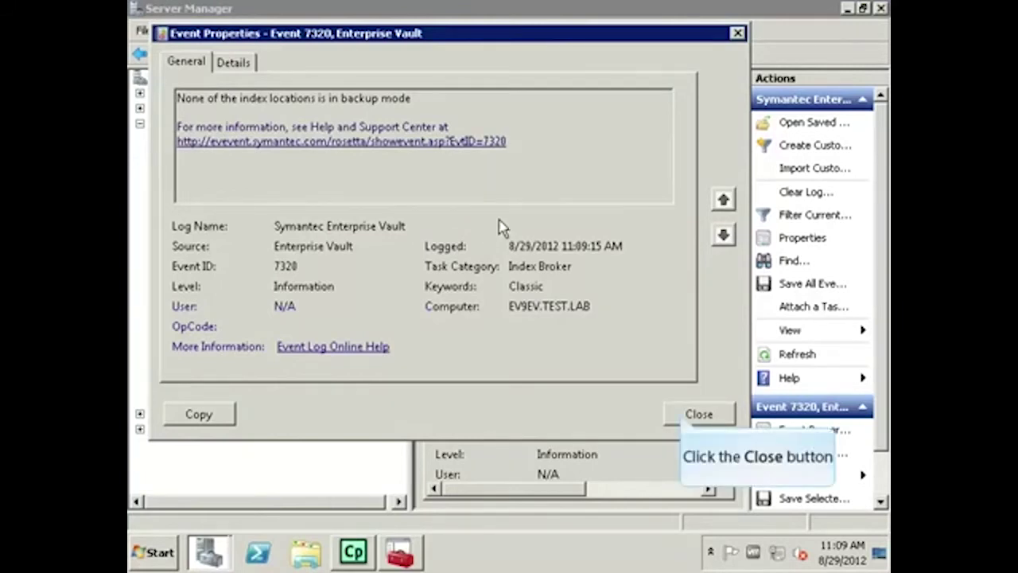
click(692, 414)
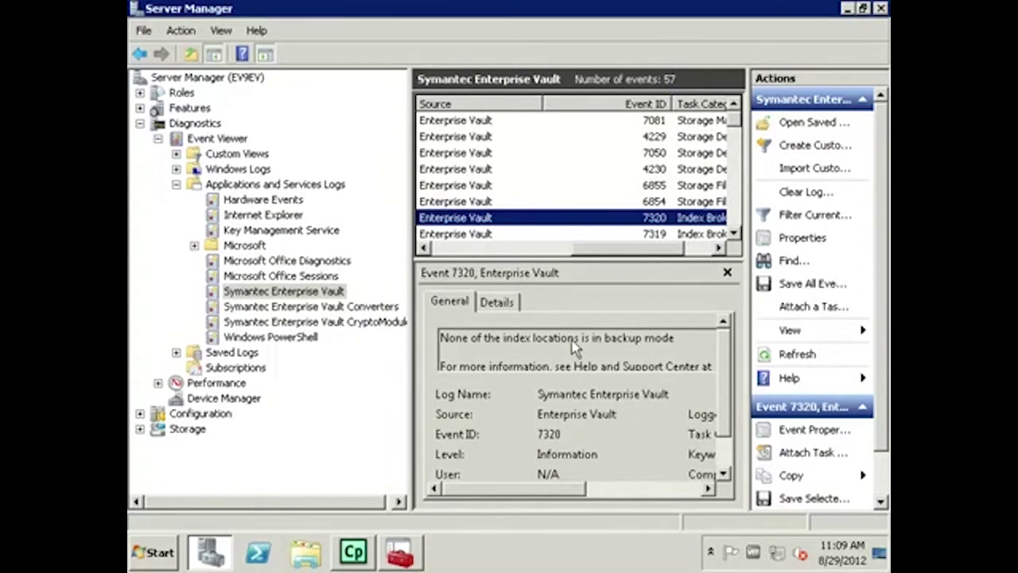
double_click(537, 121)
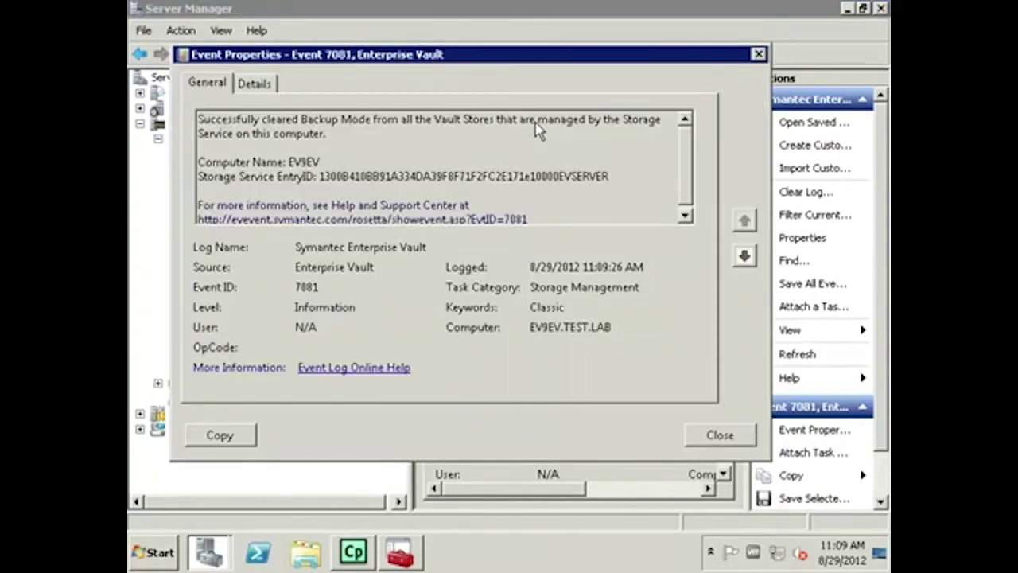